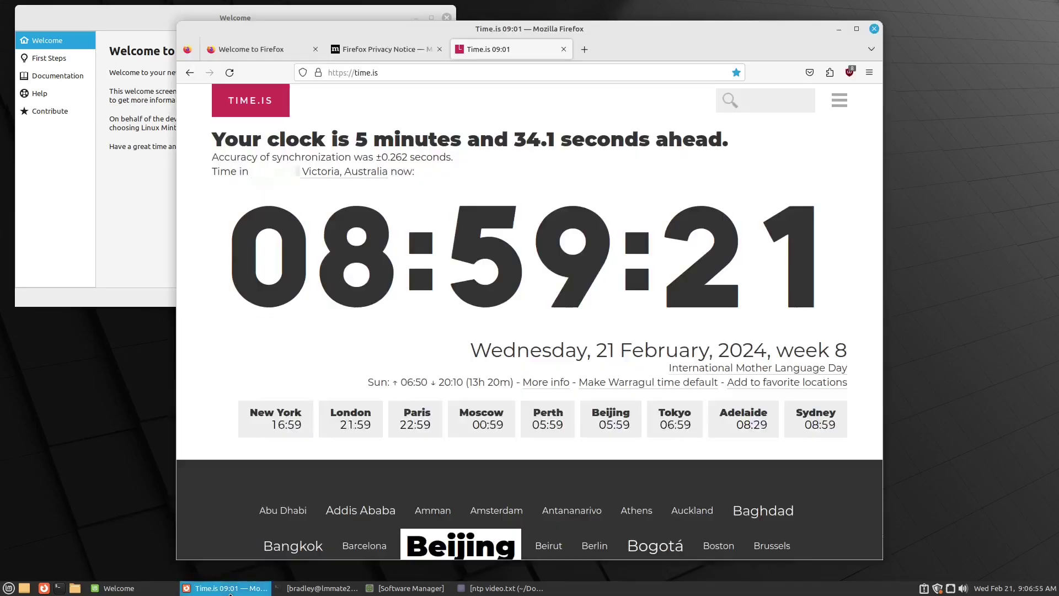
# - Reload Time.is, which still reports the clock 5 minutes 34.2 seconds ahead
pyautogui.click(231, 588)
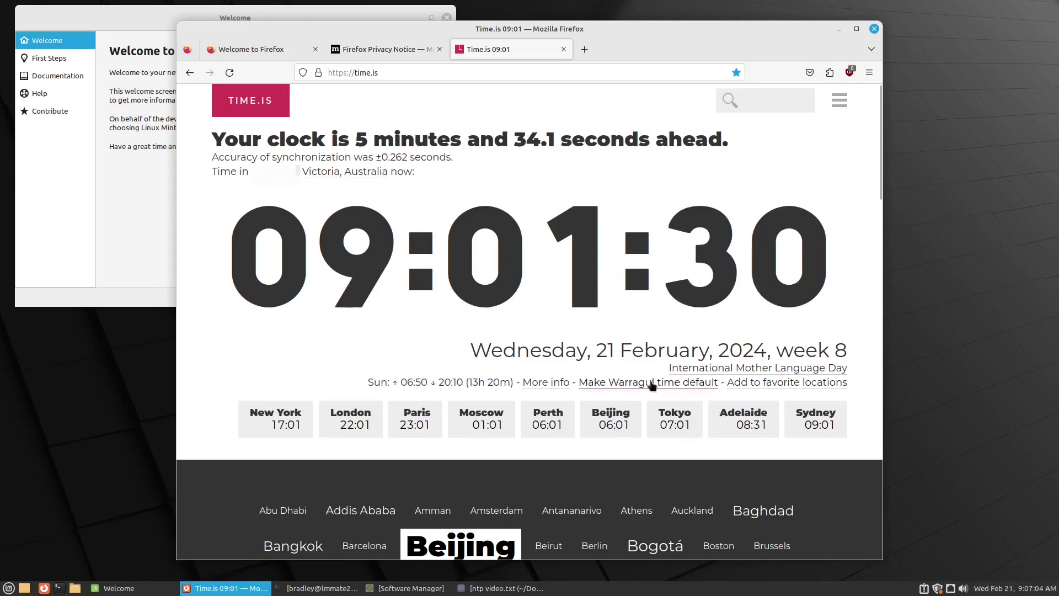
pyautogui.click(249, 100)
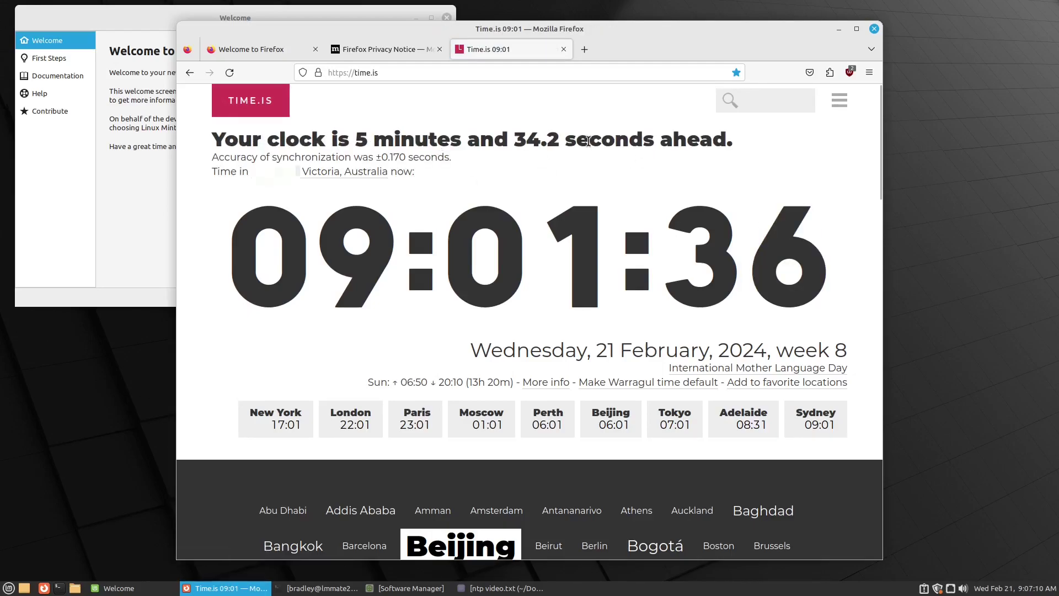
# - Rerun timedatectl in the terminal, showing the clock not synchronized and NTP service n/a
pyautogui.click(839, 29)
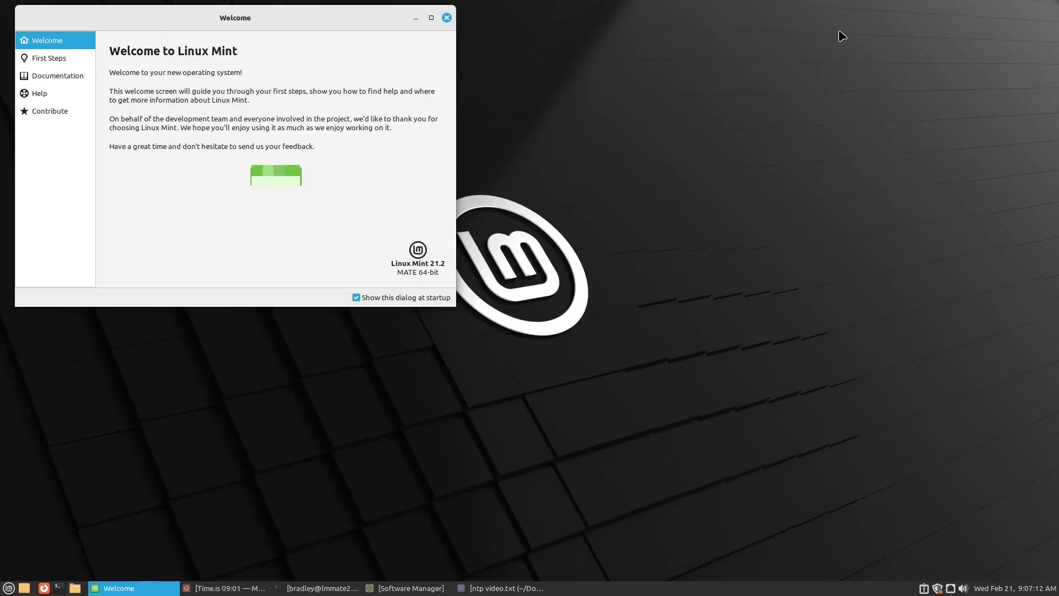
pyautogui.click(317, 588)
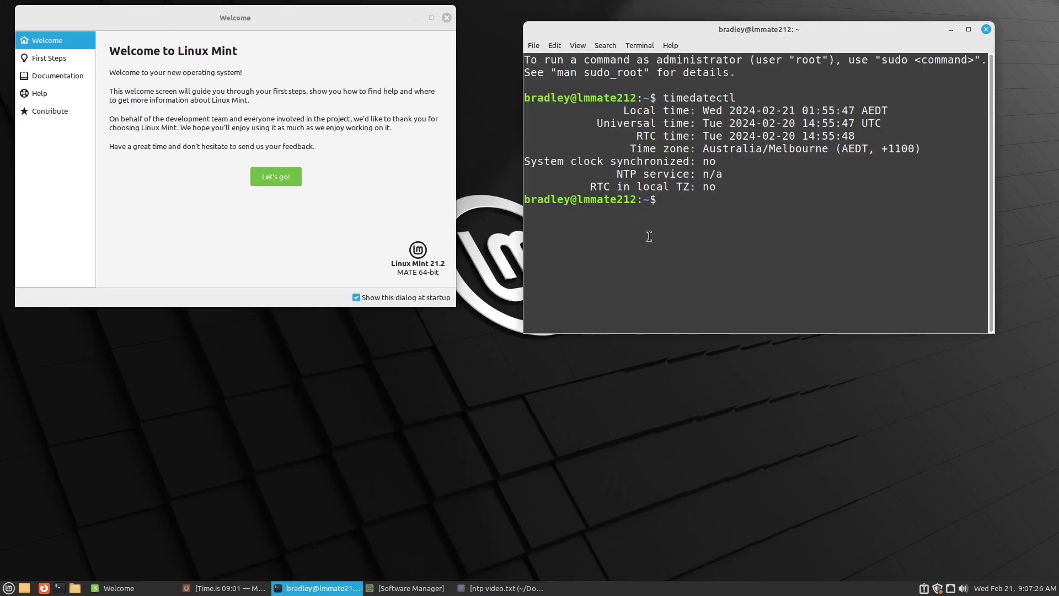
pyautogui.press('Up')
pyautogui.press('Return')
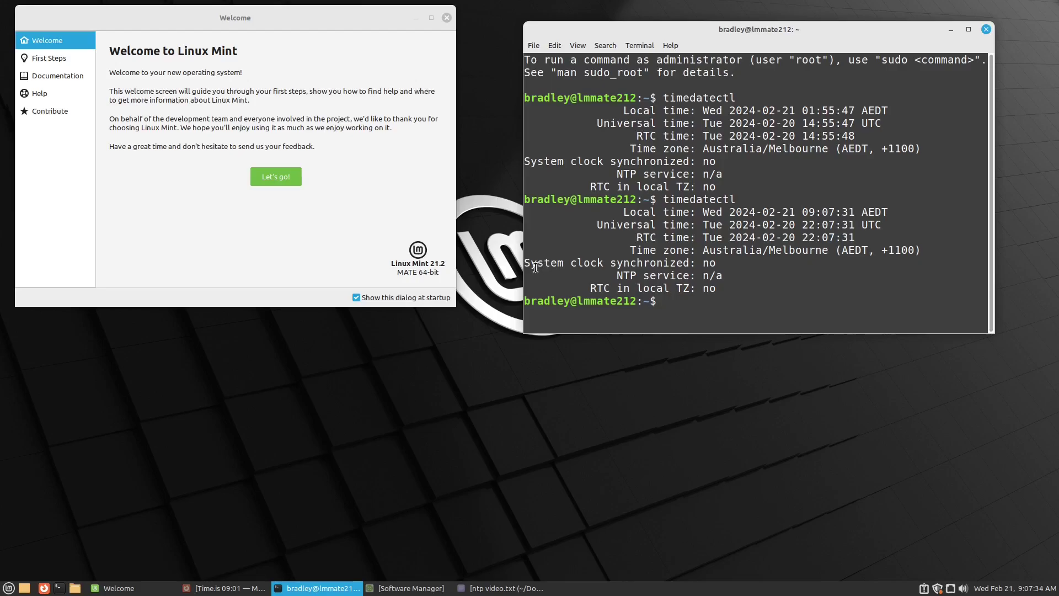
# - Highlight the System clock synchronized, NTP service and RTC in local TZ lines
pyautogui.moveTo(530, 264); pyautogui.dragTo(733, 264)
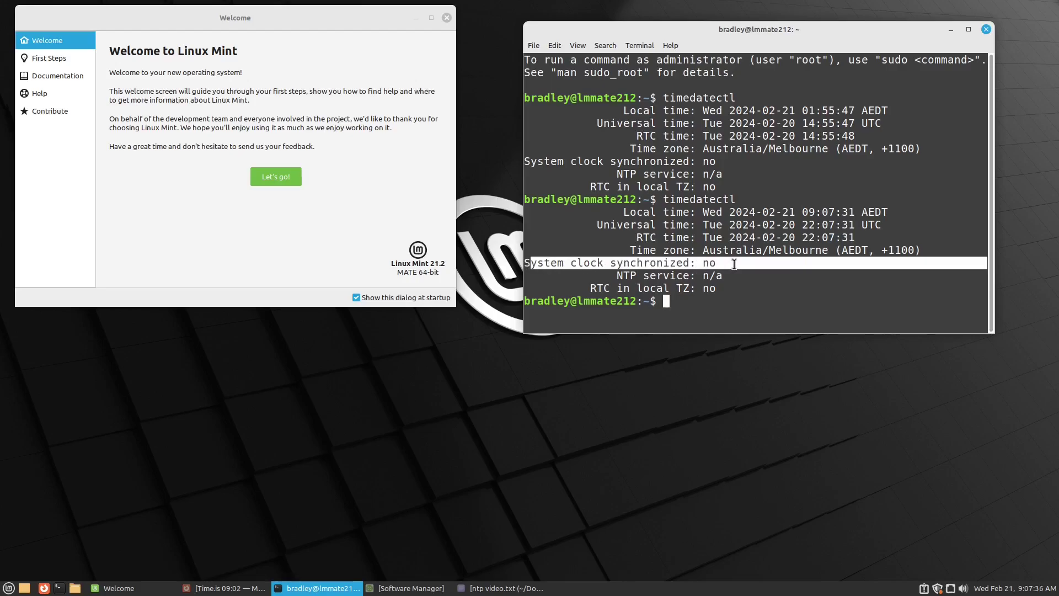
pyautogui.click(618, 277)
pyautogui.moveTo(618, 277); pyautogui.dragTo(729, 277)
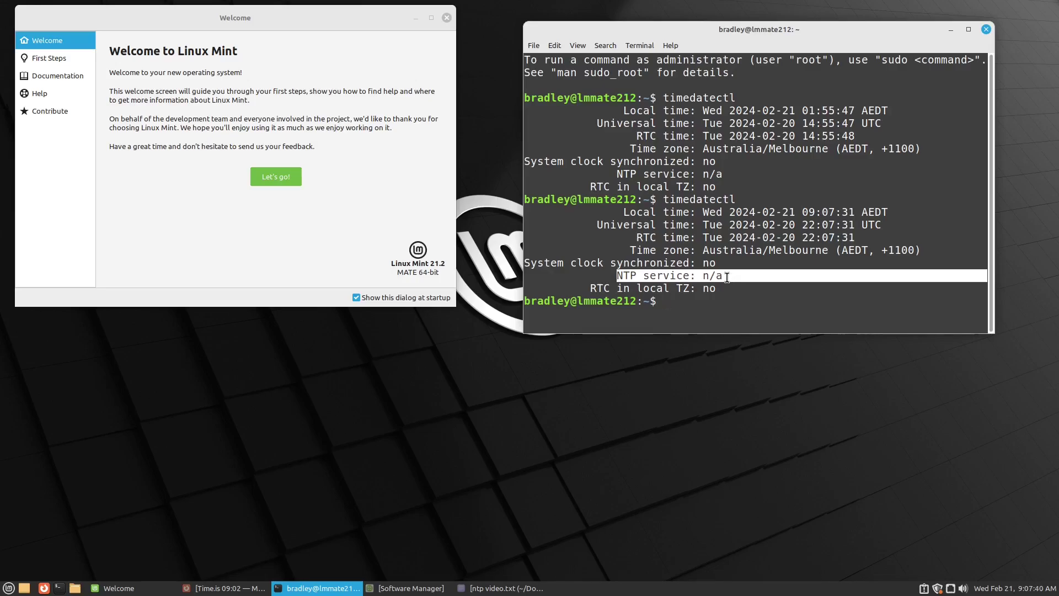
pyautogui.click(729, 278)
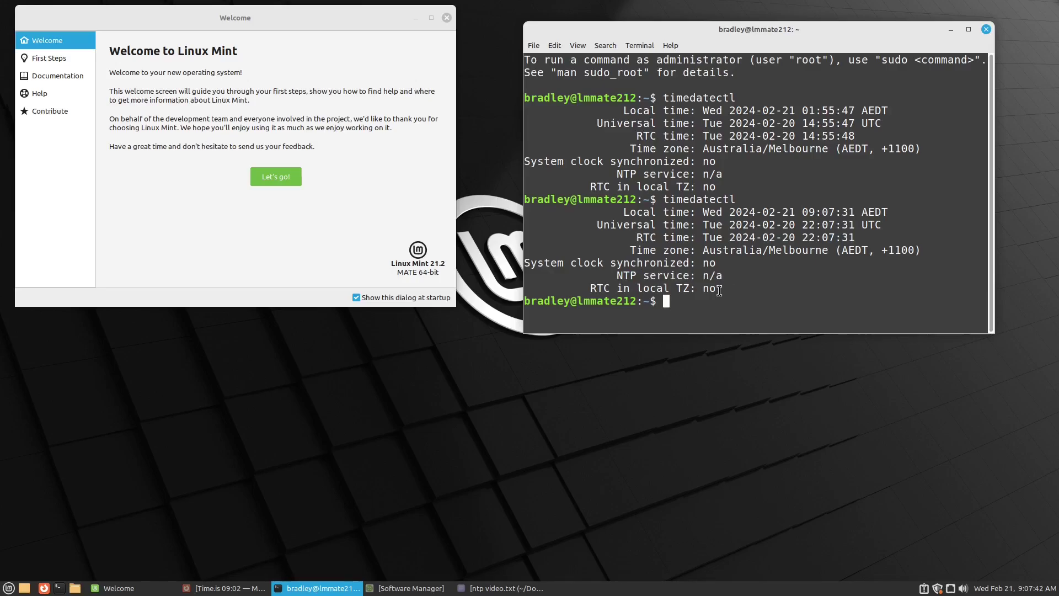
pyautogui.moveTo(720, 290); pyautogui.dragTo(589, 289)
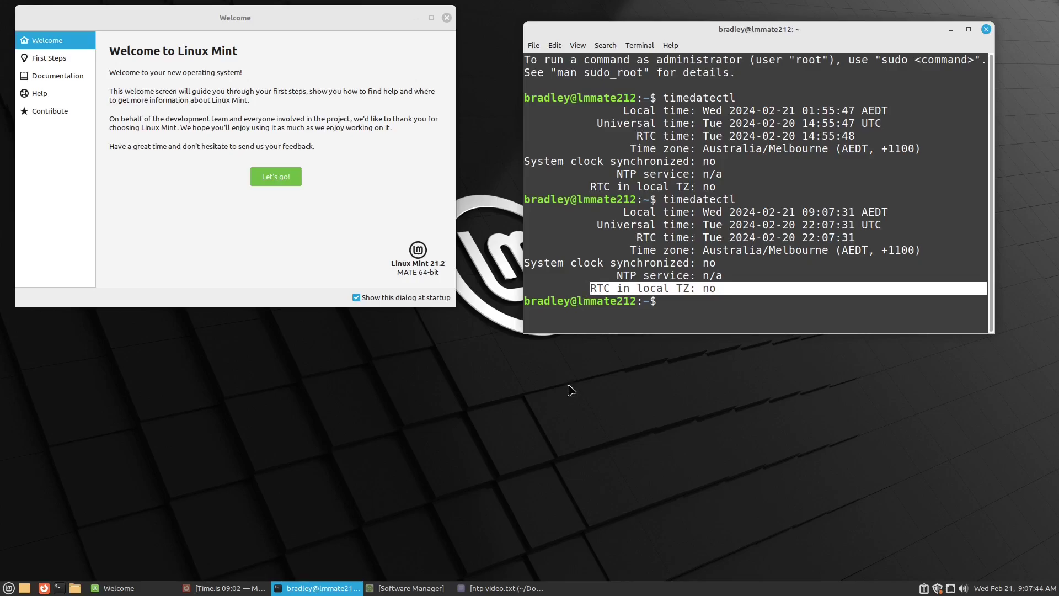
pyautogui.click(648, 368)
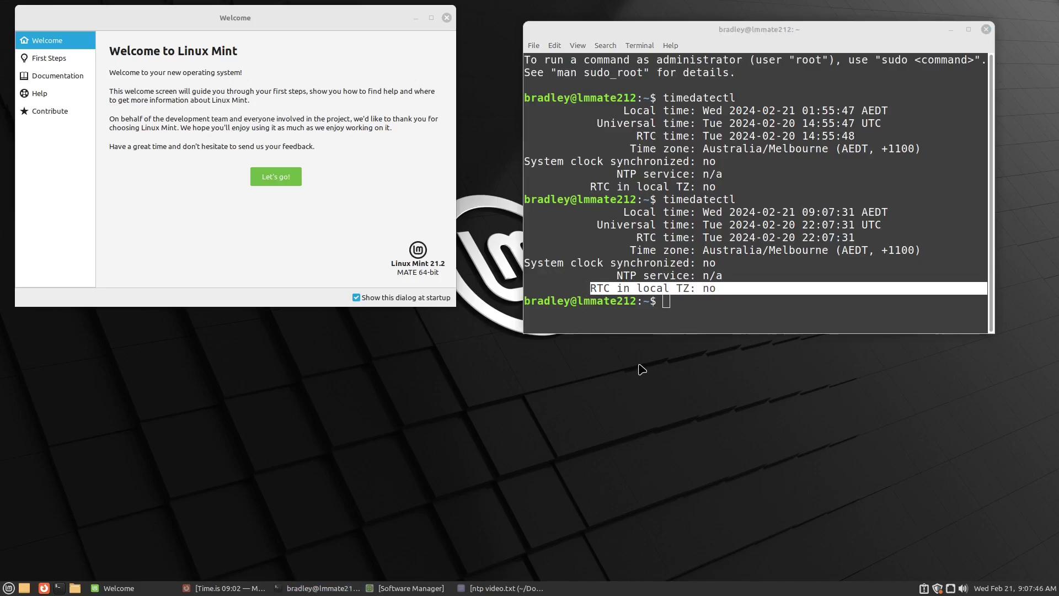
# - Search Software Manager for ntp
pyautogui.click(405, 588)
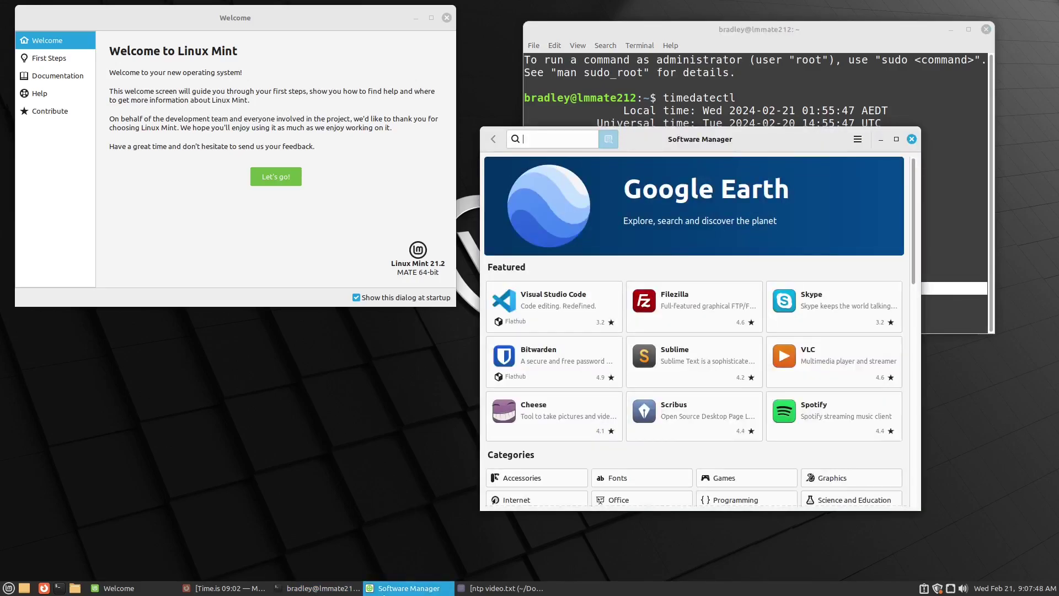
pyautogui.click(323, 589)
pyautogui.click(326, 589)
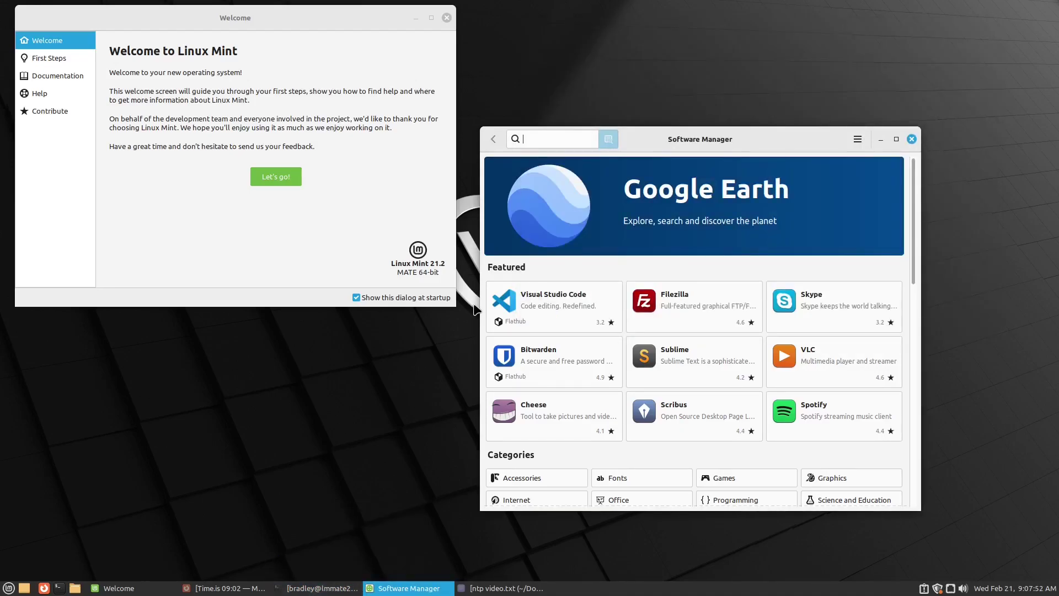
pyautogui.write('ntp')
pyautogui.press('Return')
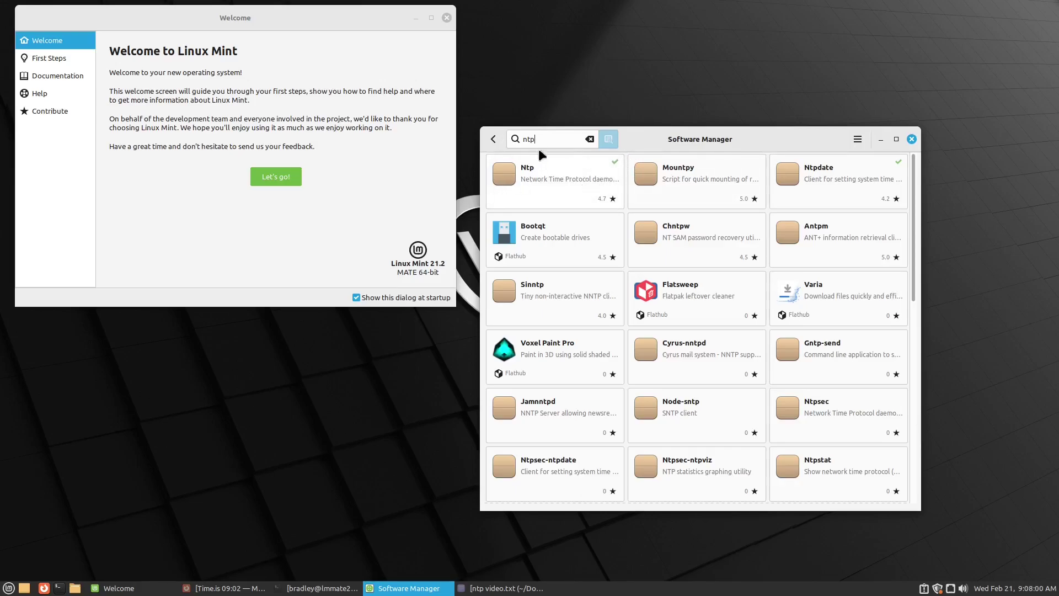
# - Try a systemd-timesyncd search, then return home and search ntp again
pyautogui.moveTo(548, 139); pyautogui.dragTo(524, 136)
pyautogui.press('BackSpace')
pyautogui.write('systemd-timesyncd')
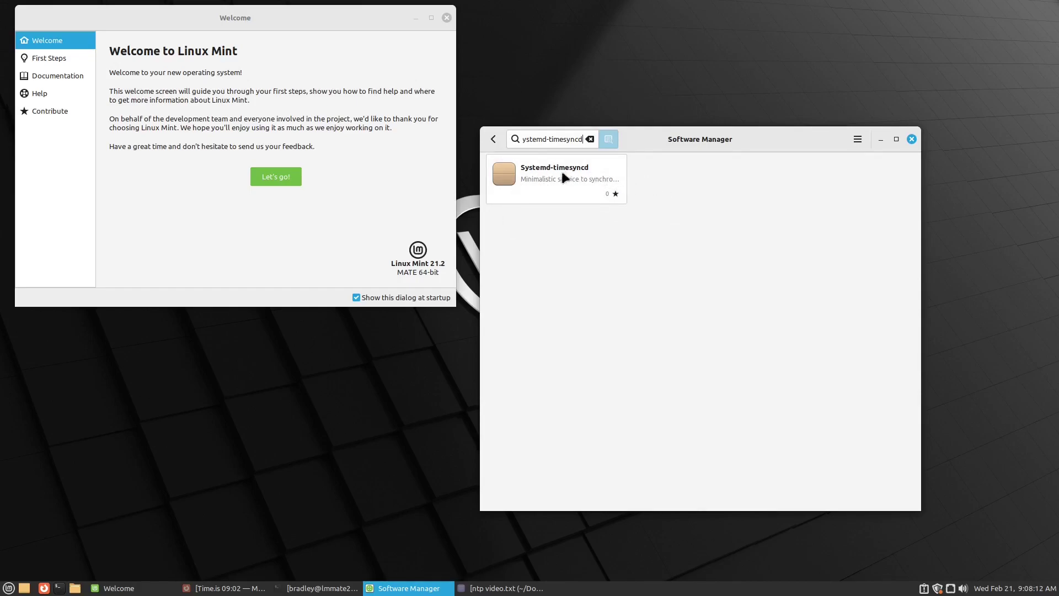
pyautogui.click(493, 139)
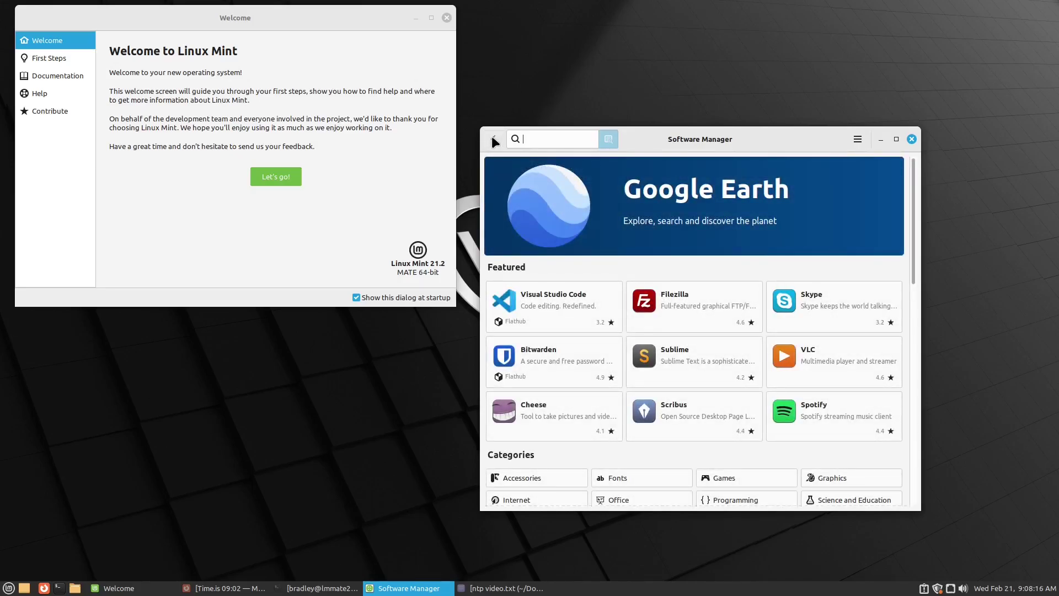
pyautogui.write('ntp')
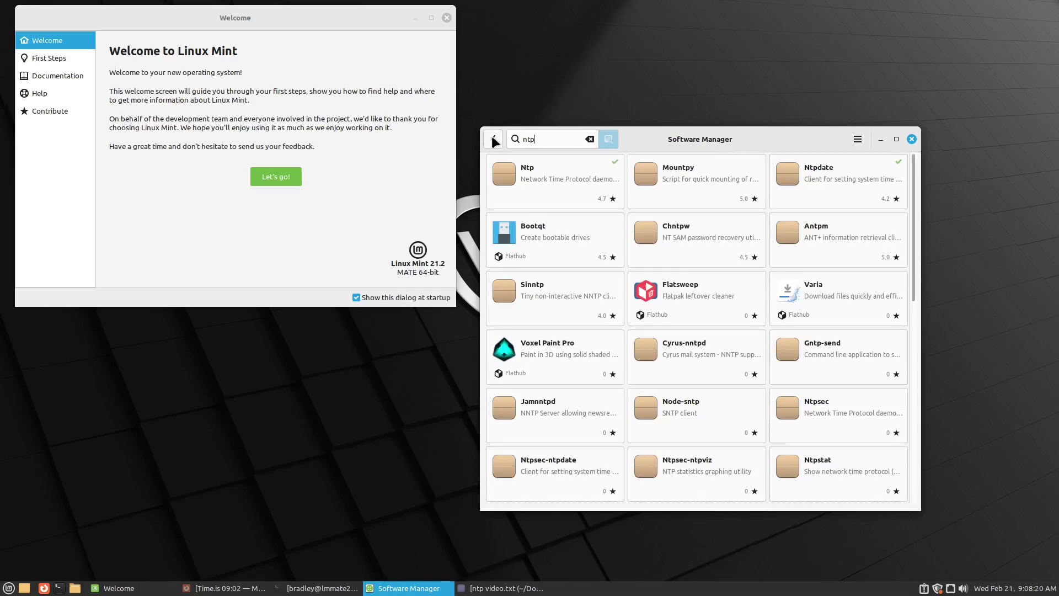
# - Remove the Ntp package, authorizing with the account password
pyautogui.click(549, 167)
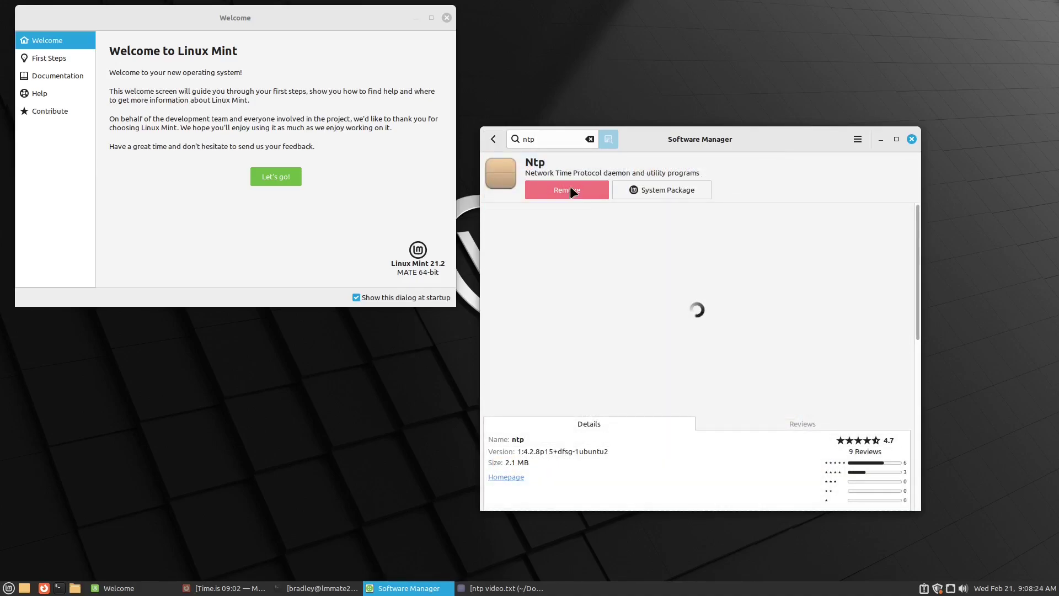
pyautogui.click(571, 189)
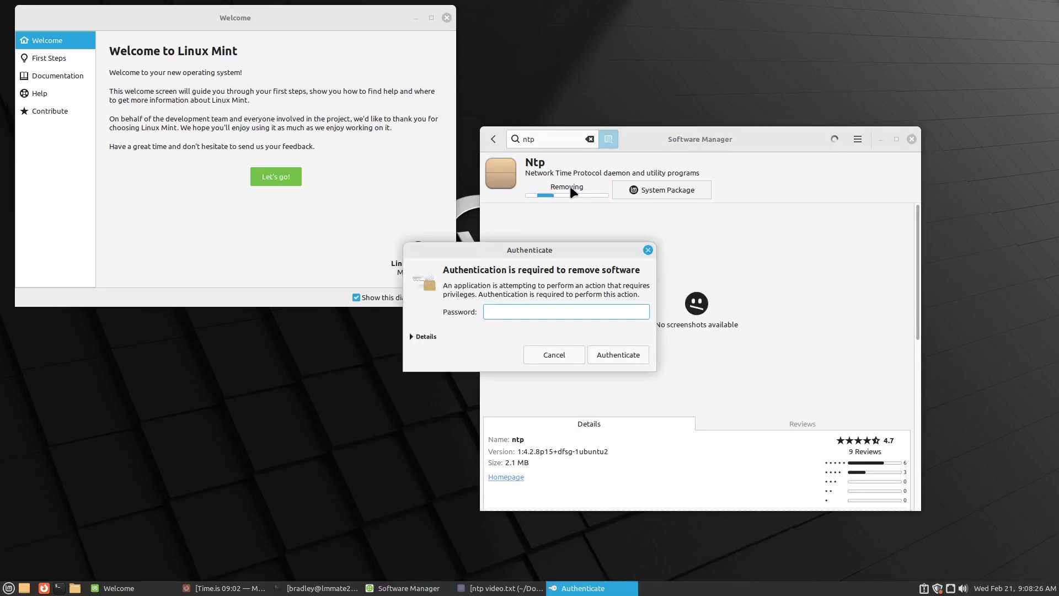
pyautogui.write('••••••••')
pyautogui.press('Return')
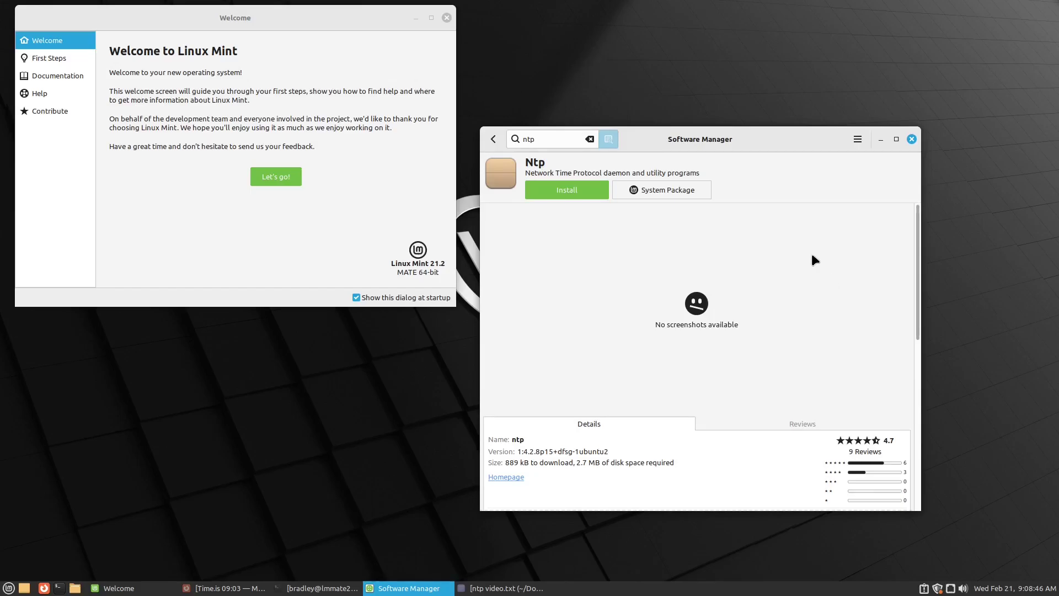
# - Rerun timedatectl in the terminal to check the clock status after removal
pyautogui.click(322, 588)
pyautogui.press('Up')
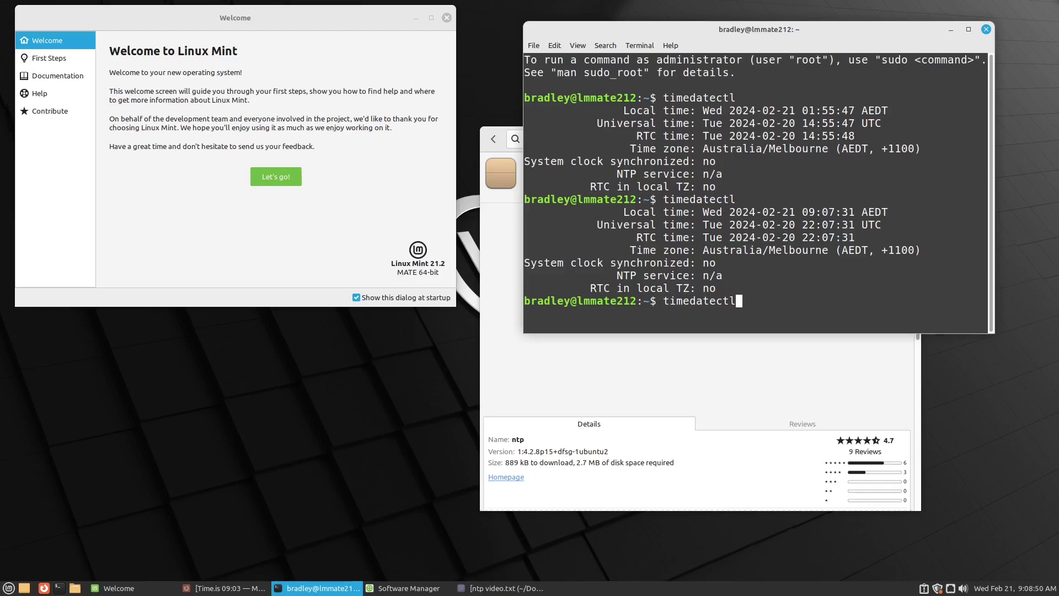
pyautogui.press('Return')
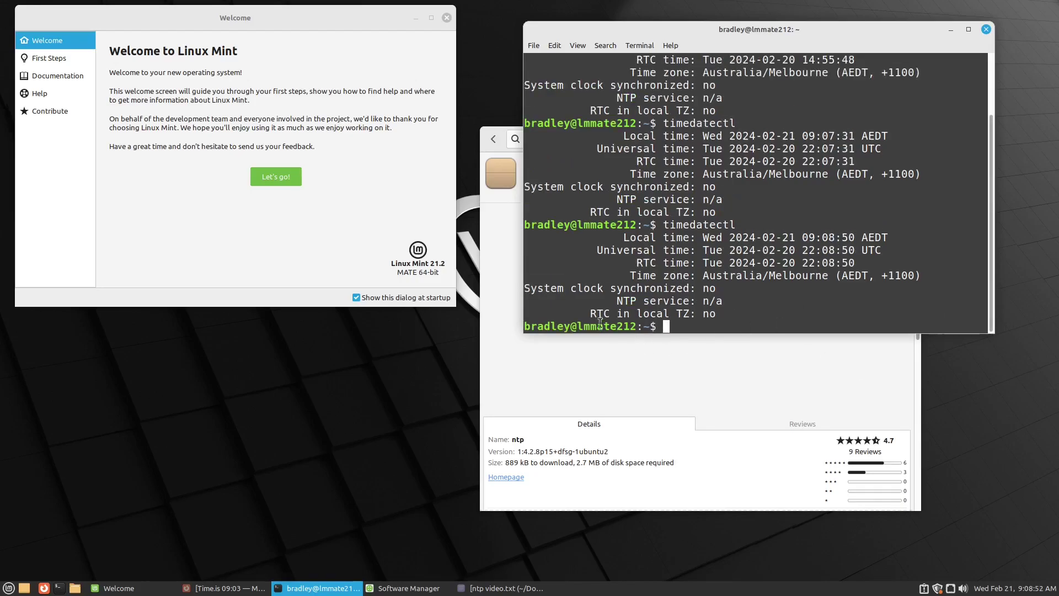
pyautogui.click(951, 29)
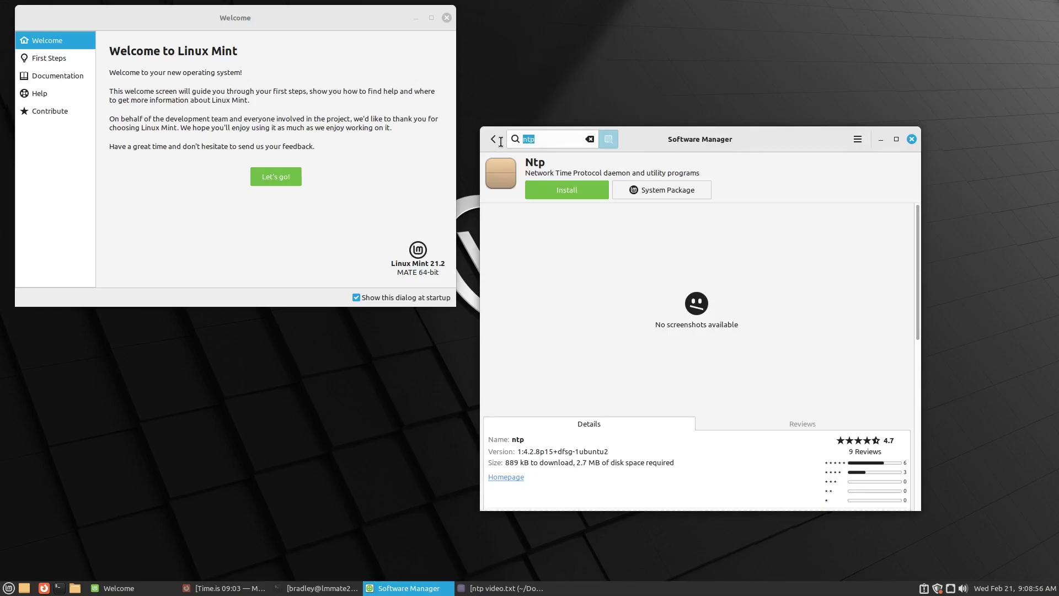
# - Install Systemd-timesyncd 249.11-0ubuntu3.12 with the account password, then minimize Software Manager
pyautogui.write('systemd-timesyncd')
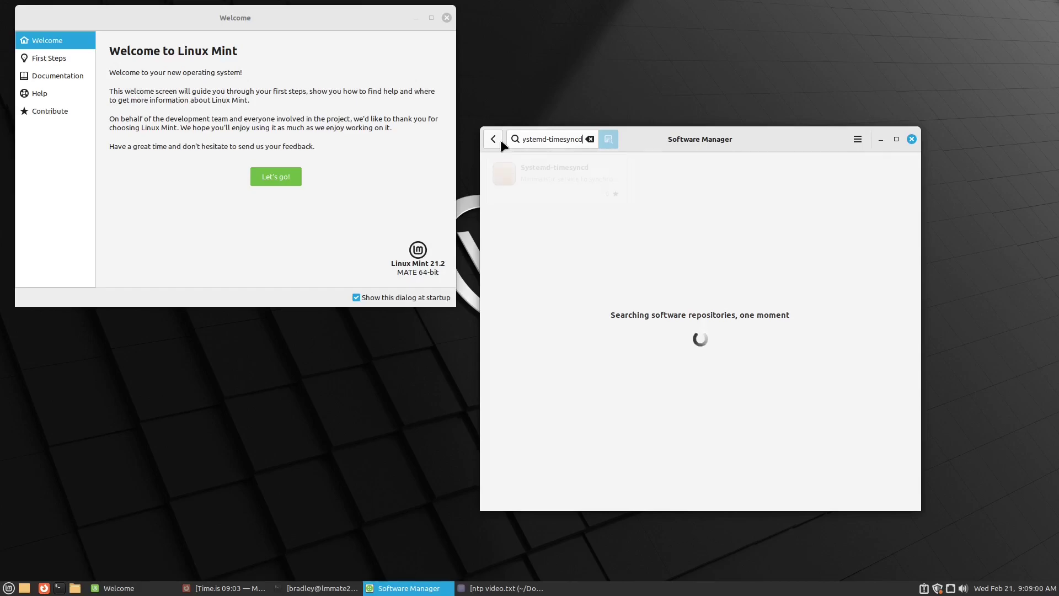
pyautogui.click(544, 174)
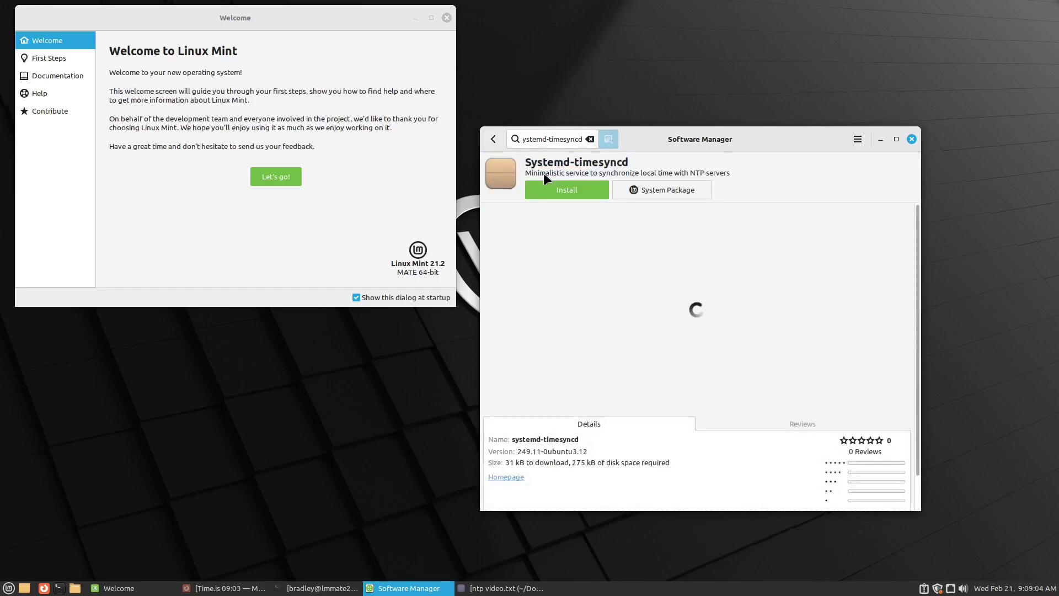
pyautogui.click(575, 189)
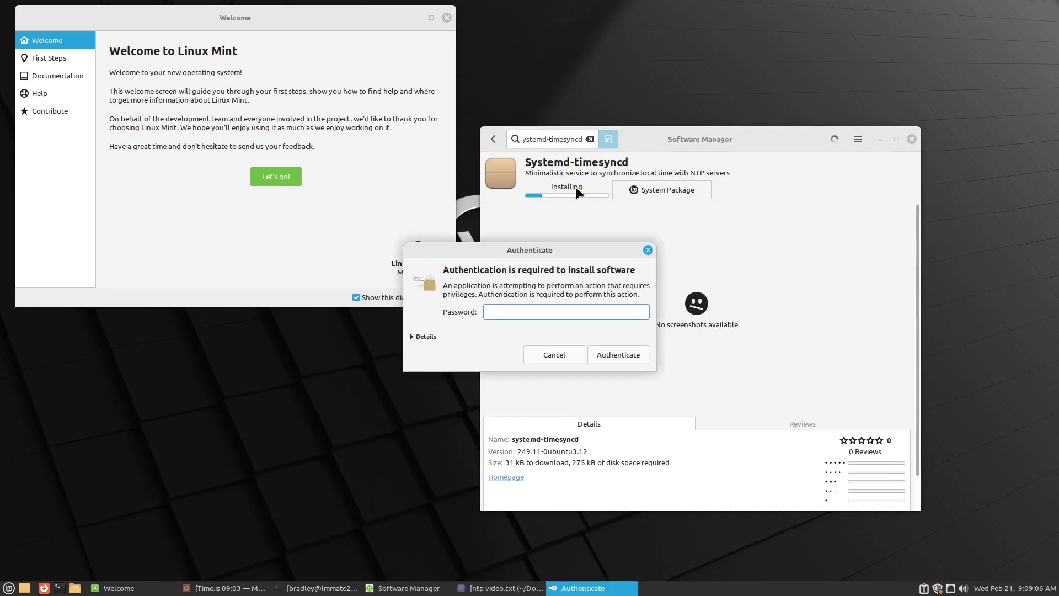
pyautogui.write('••••••••')
pyautogui.press('Return')
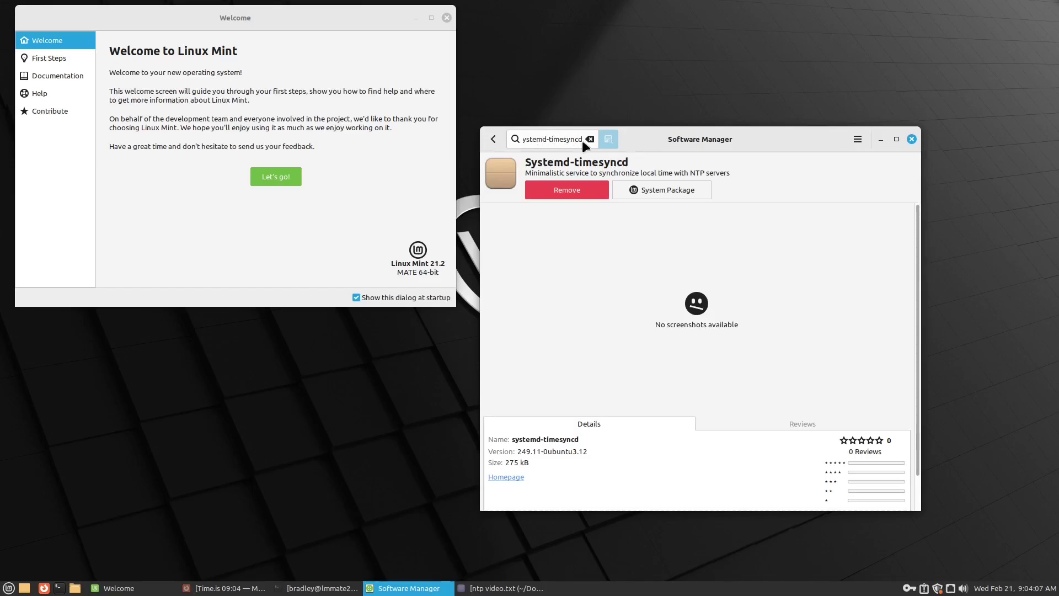
pyautogui.click(880, 139)
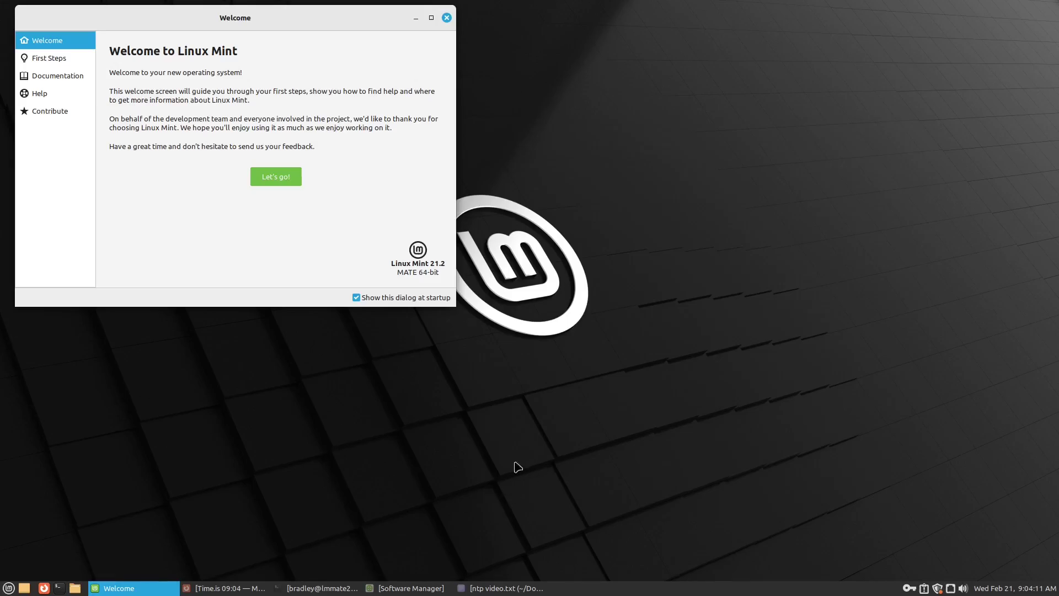
# - Rerun timedatectl and highlight the System clock synchronized: yes line, with NTP active
pyautogui.click(306, 587)
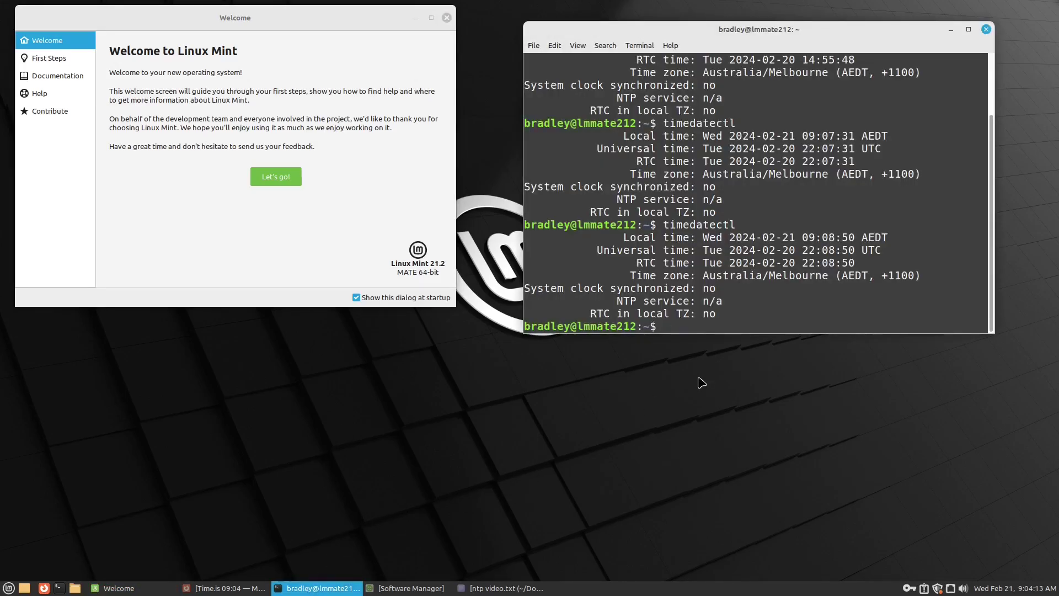
pyautogui.press('Up')
pyautogui.press('Return')
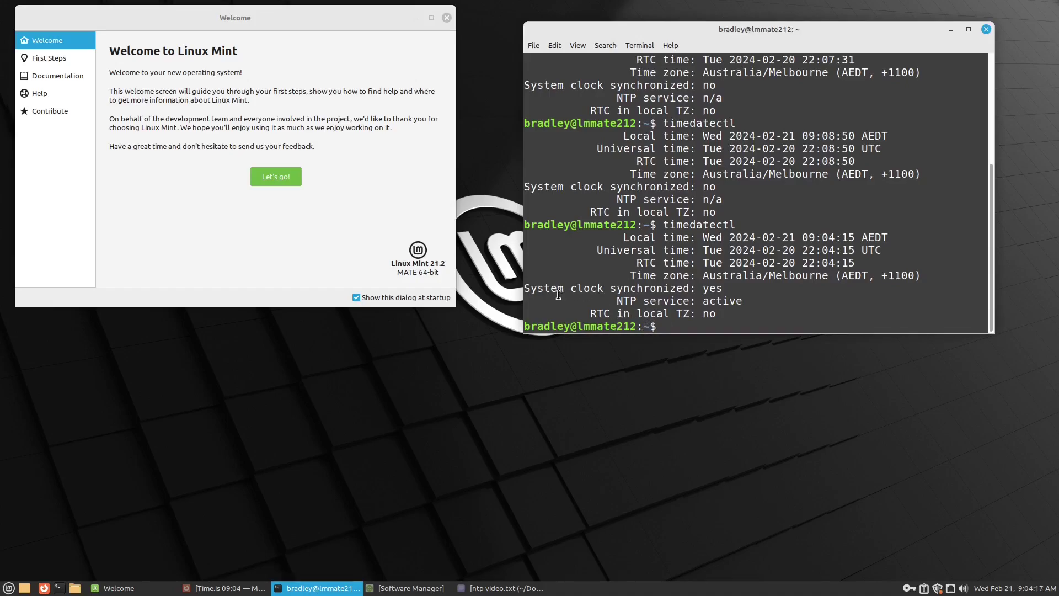
pyautogui.moveTo(532, 288); pyautogui.dragTo(752, 300)
pyautogui.click(751, 301)
# - Return to Time.is, now reporting the time exact with a +0.059-second difference
pyautogui.click(300, 588)
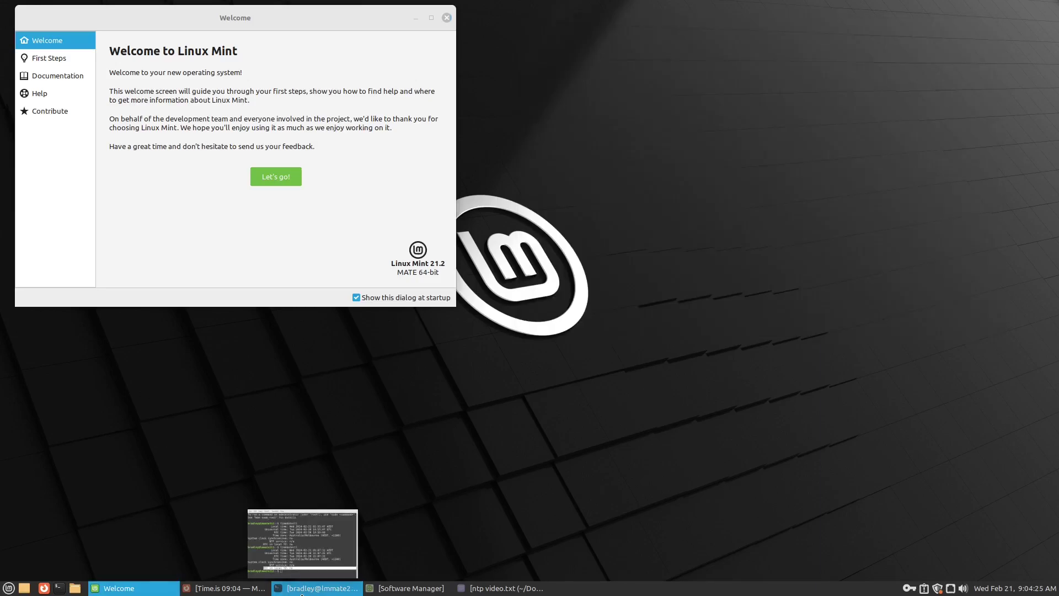
pyautogui.click(225, 589)
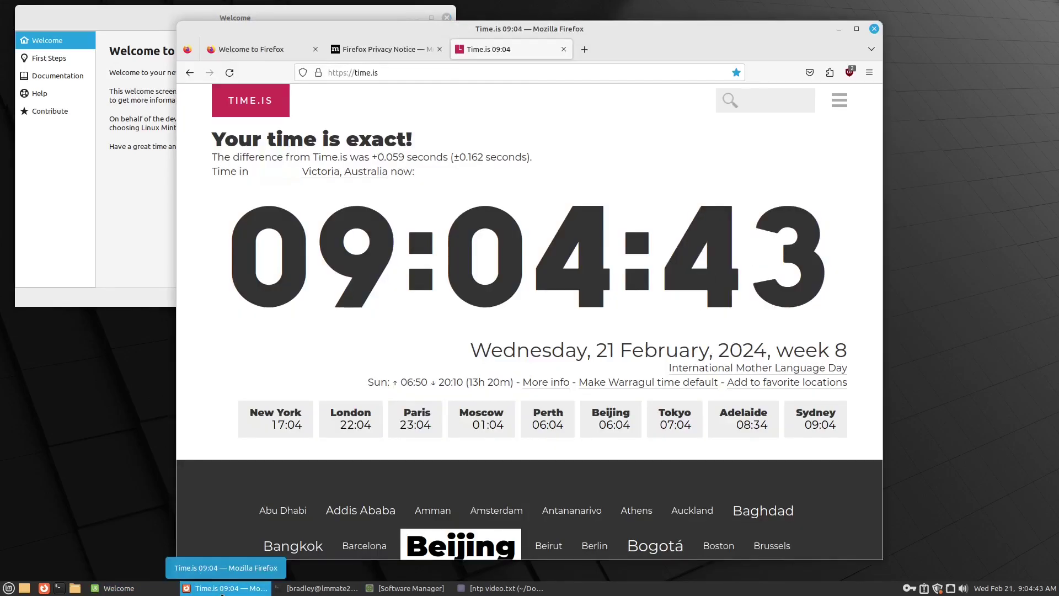